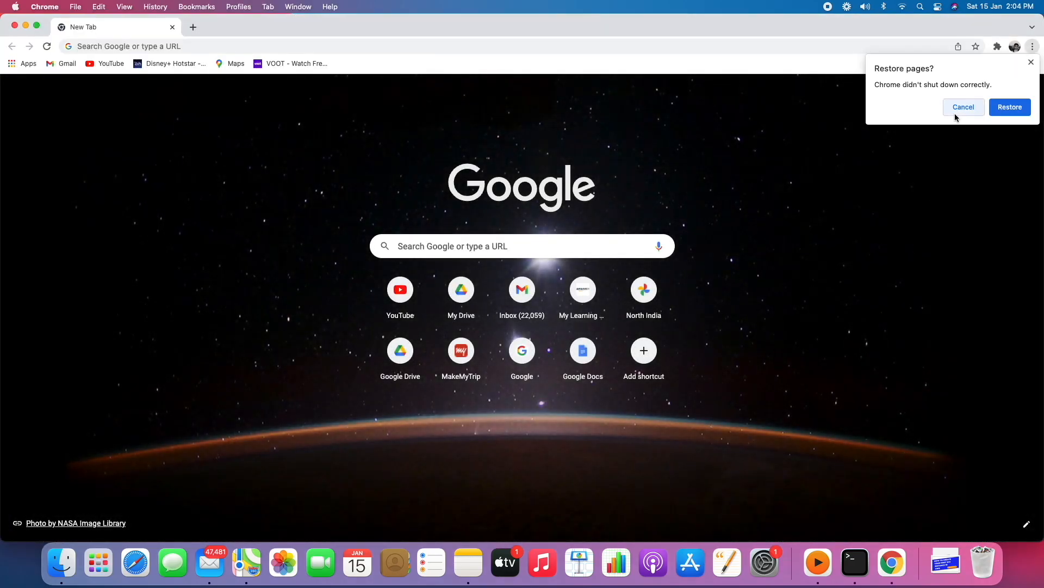
- Dismiss the restore-pages prompt and search Google for 'amazon console login'
left_click(955, 112)
left_click(121, 46)
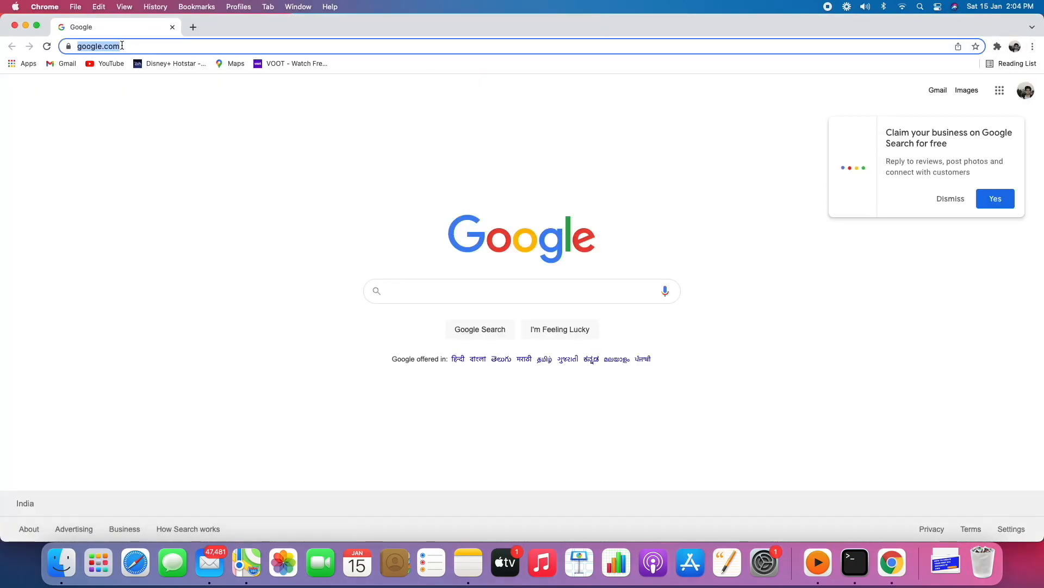
type("am")
key("Return")
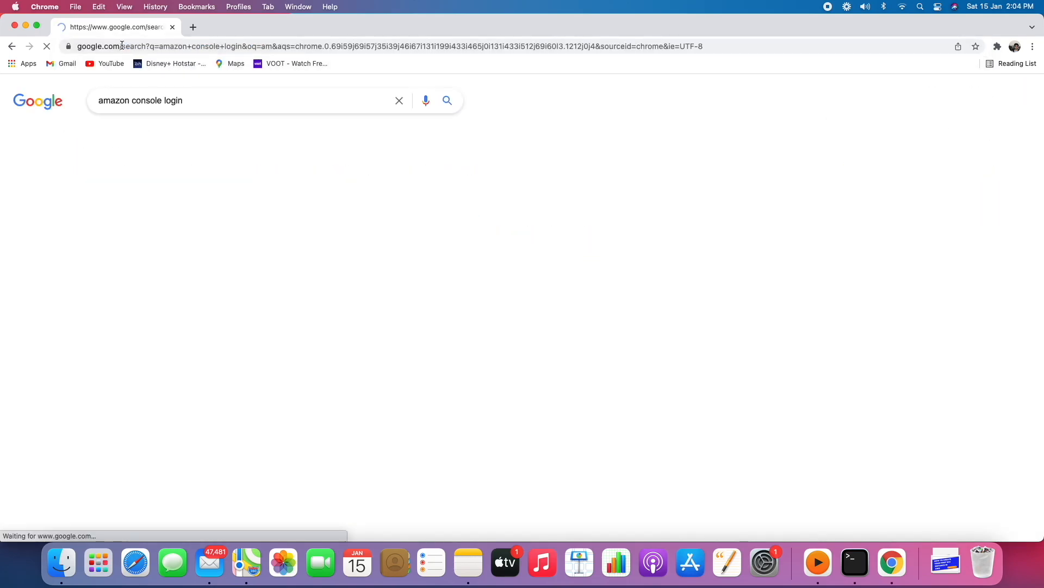
- Open the AWS Management Console sign-in page and submit the root user's email
left_click(116, 194)
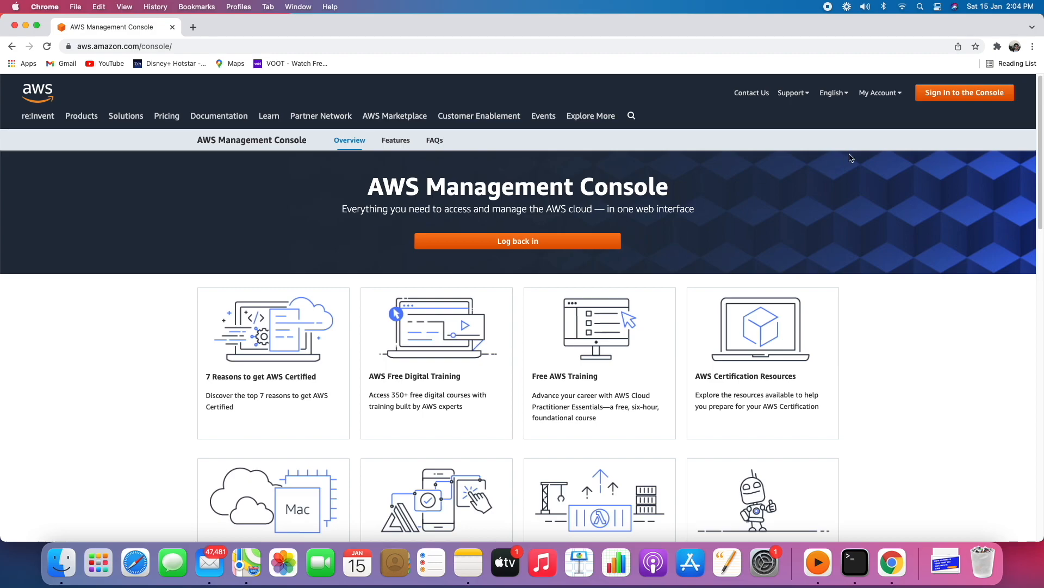
left_click(964, 93)
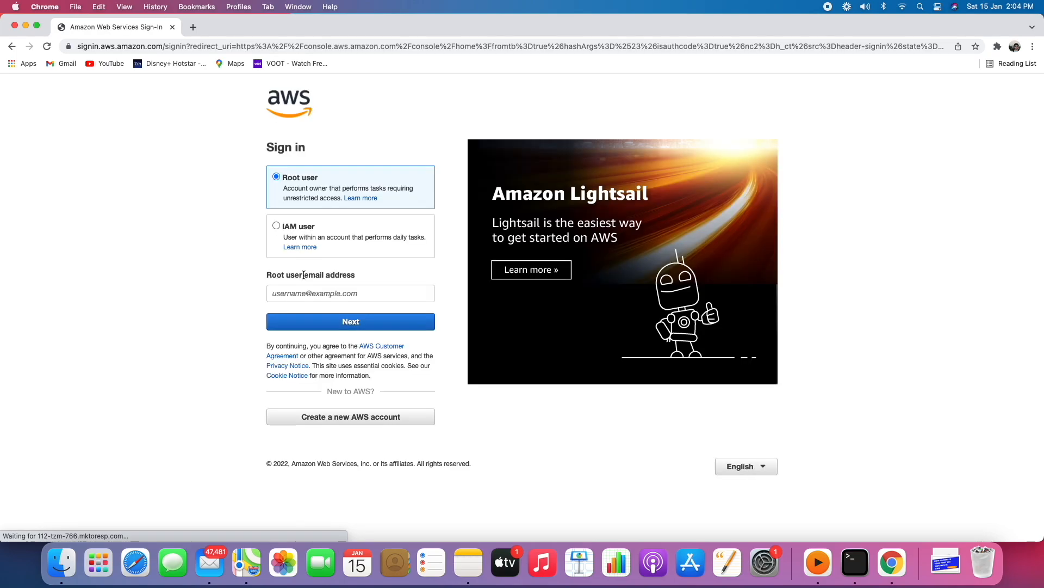
left_click(326, 292)
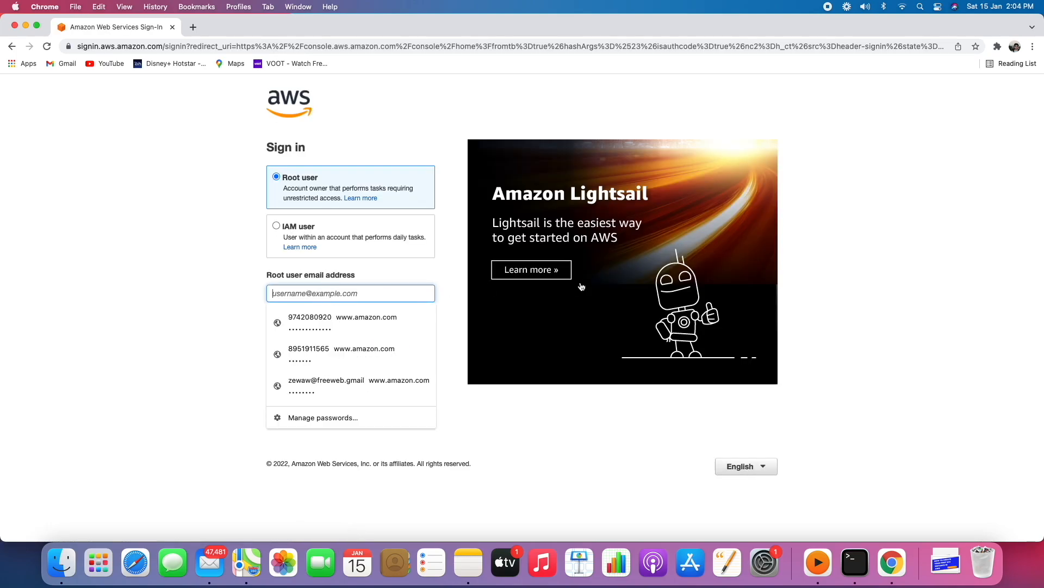
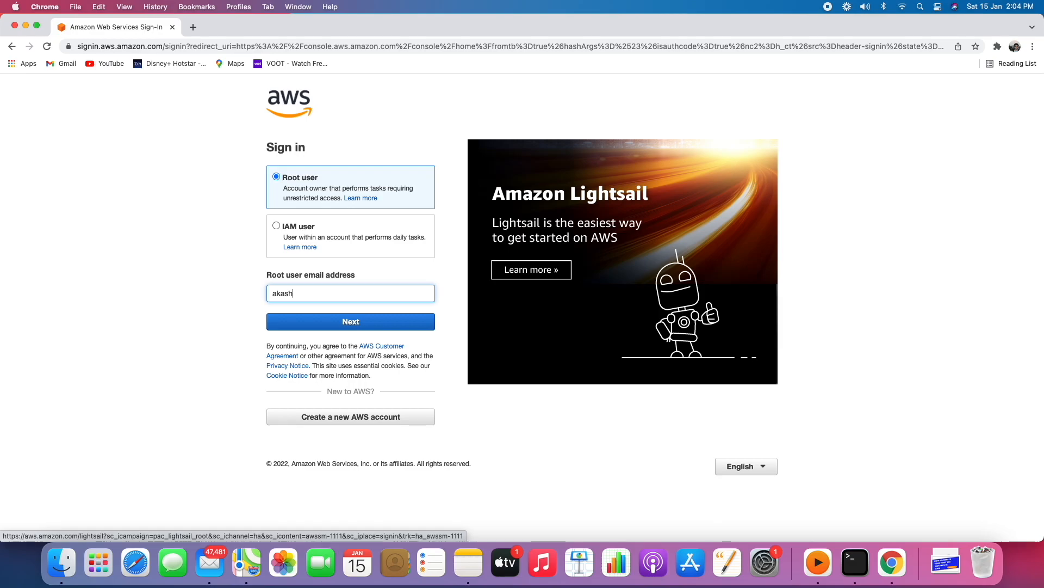
key("Return")
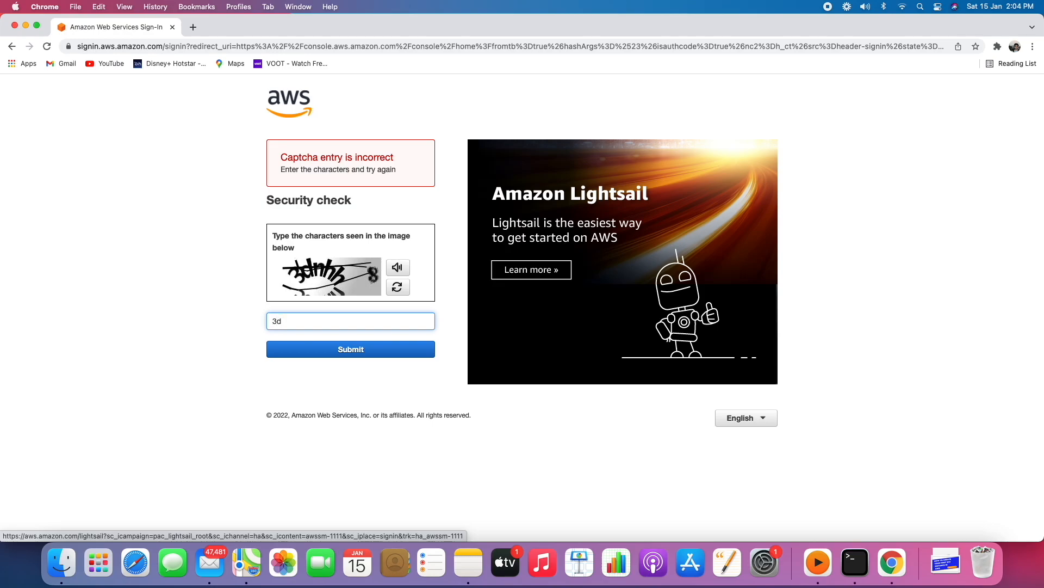
- Pass the security check, then enter the root password and MFA code to finish signing in
key("Return")
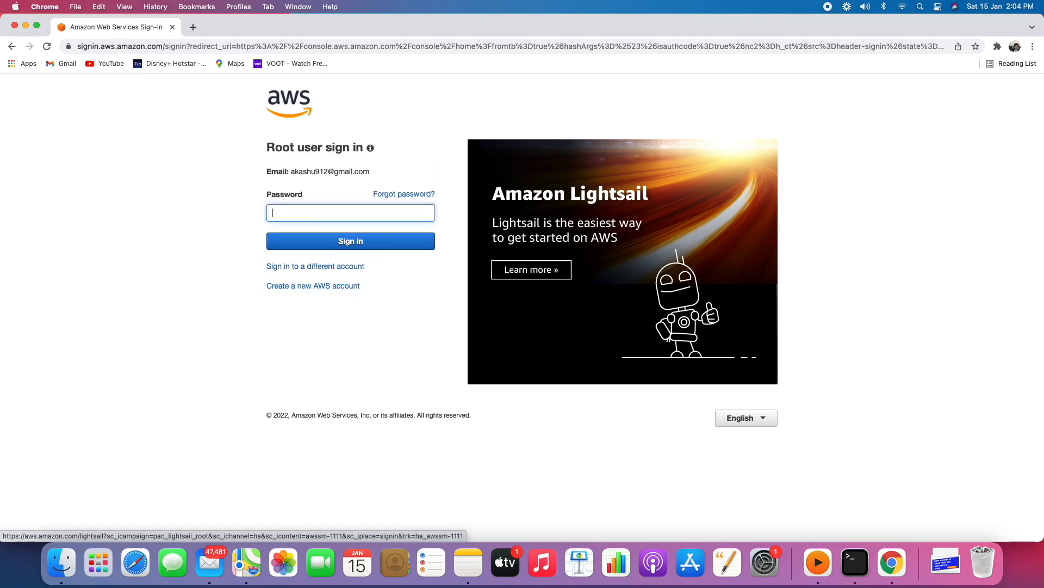
key("Return")
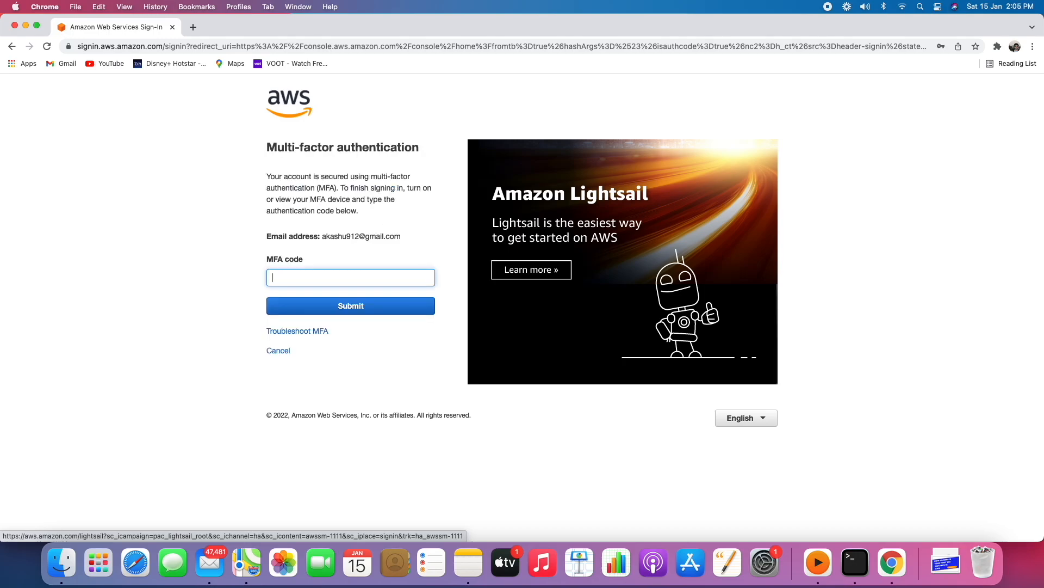
key("Return")
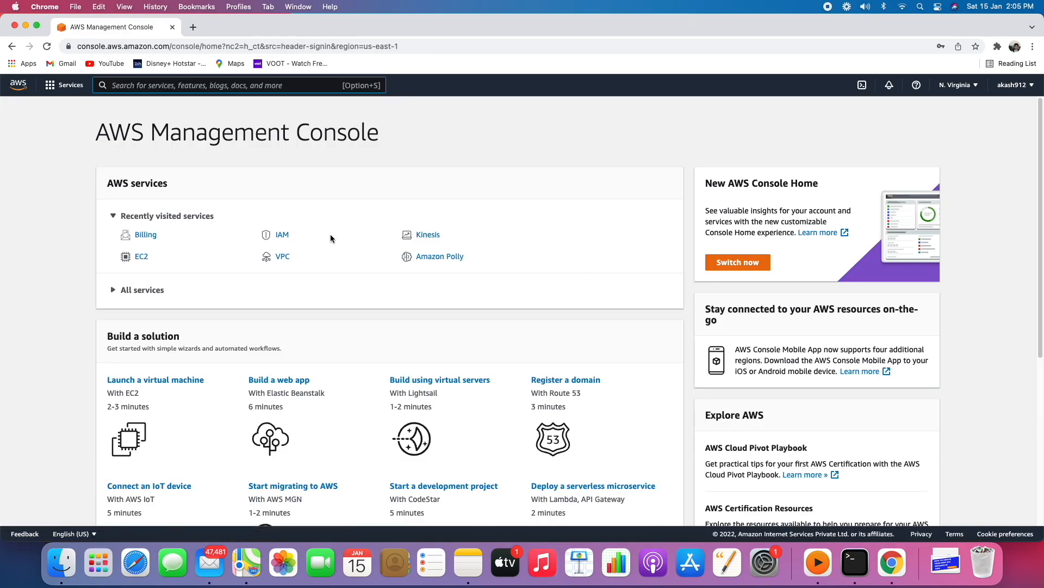
- Go to IAM from recently visited services and open its Users list
left_click(287, 237)
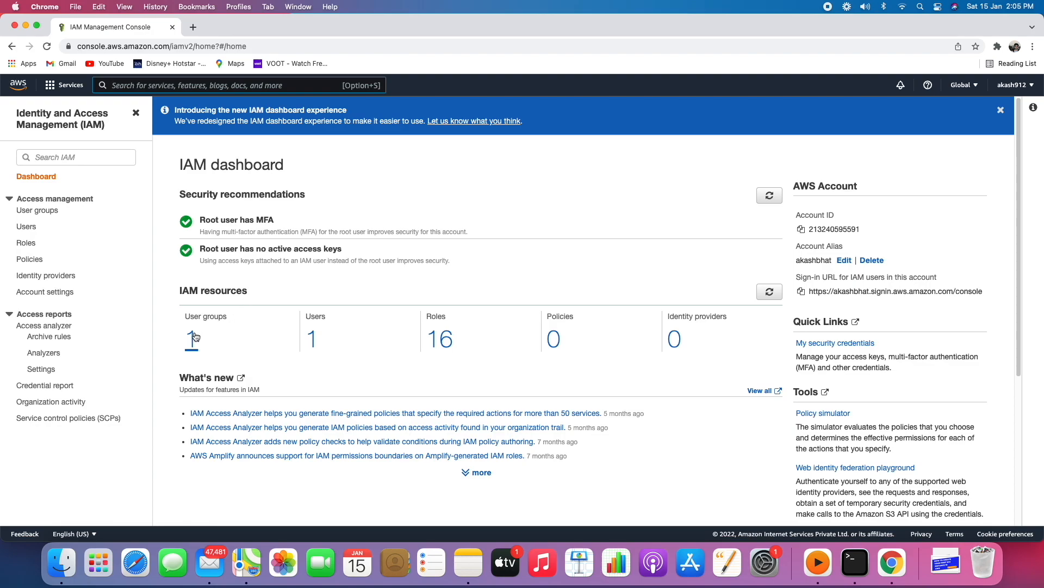
left_click(315, 329)
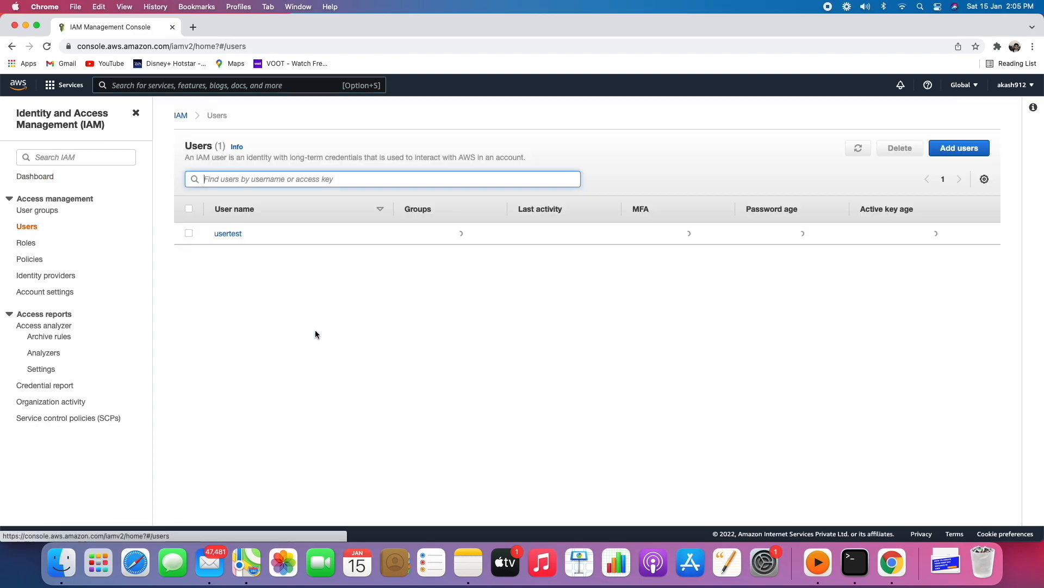
- Add a new user named user1 with both access key and console password access
left_click(950, 154)
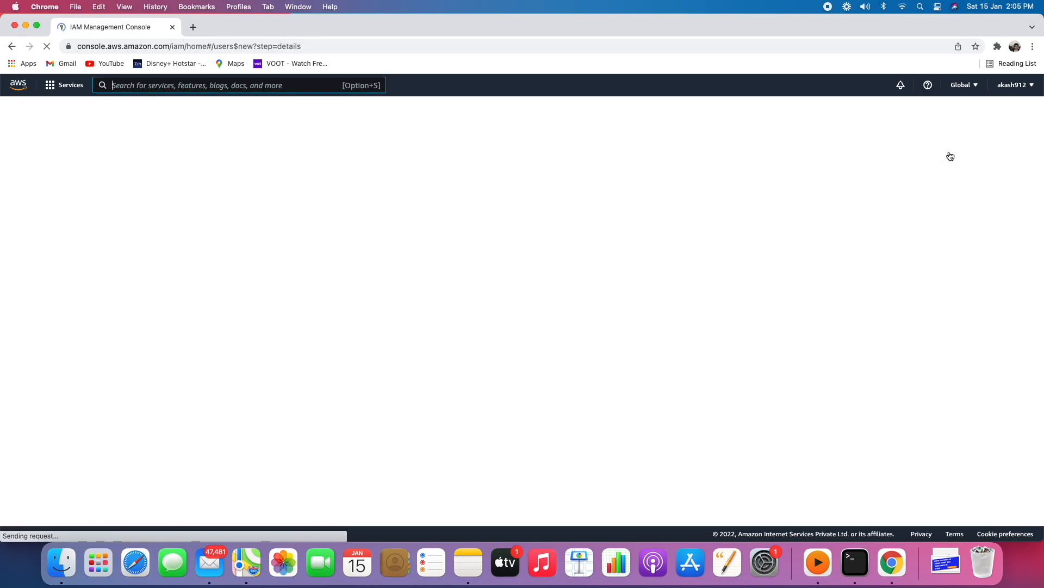
left_click(502, 199)
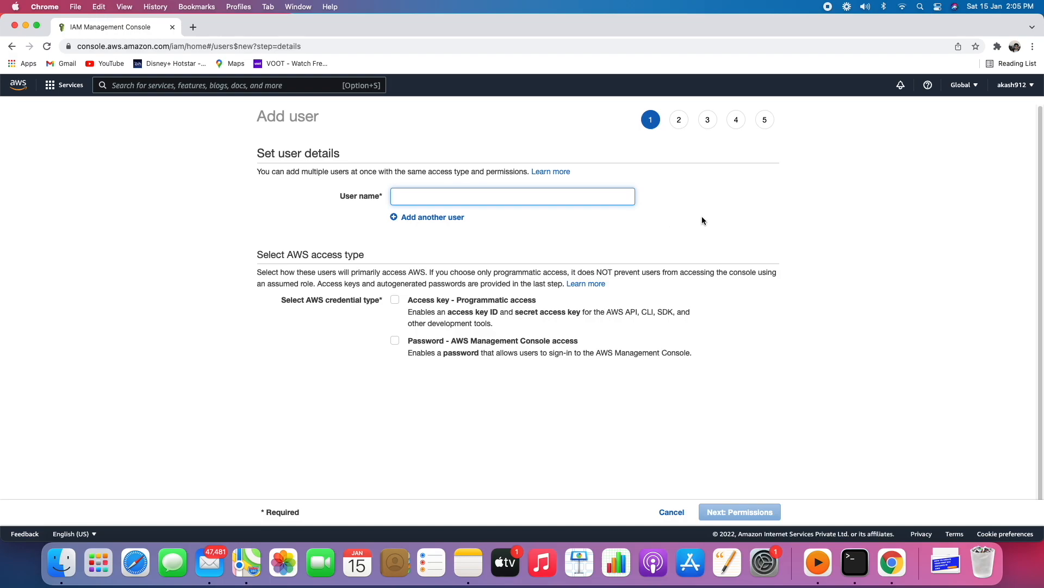
type("user1")
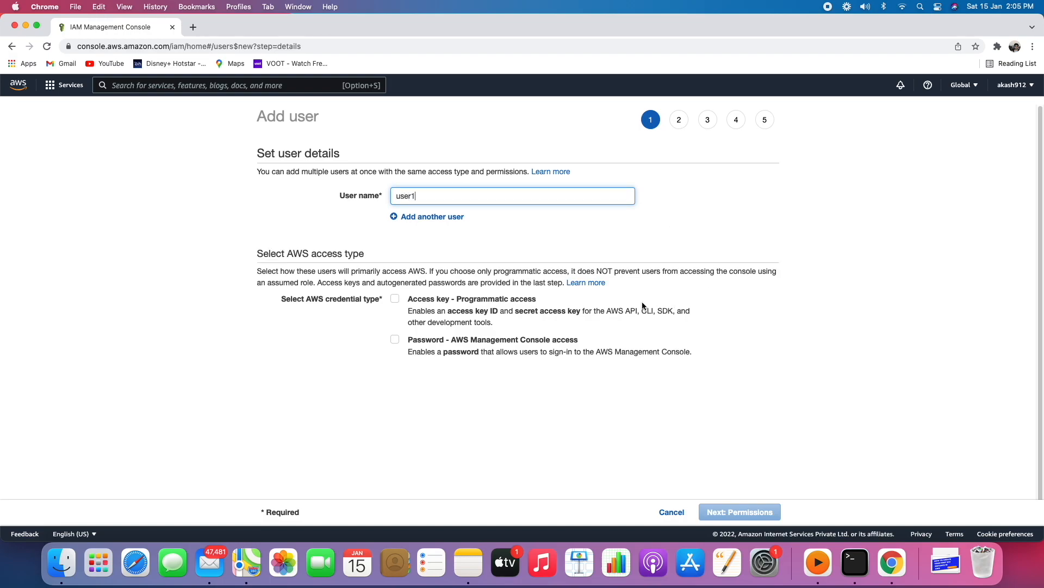
left_click(397, 301)
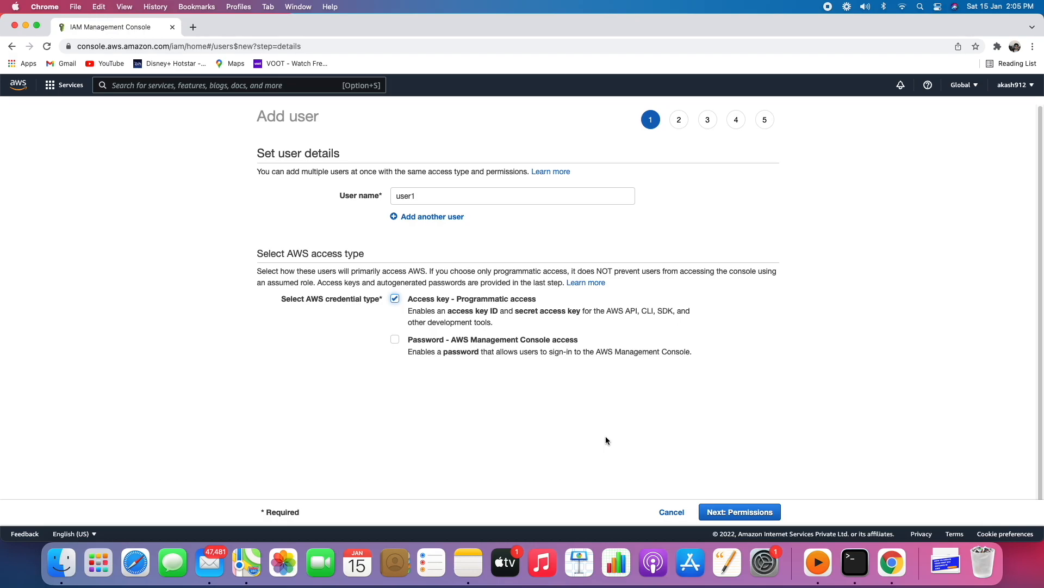
left_click(456, 340)
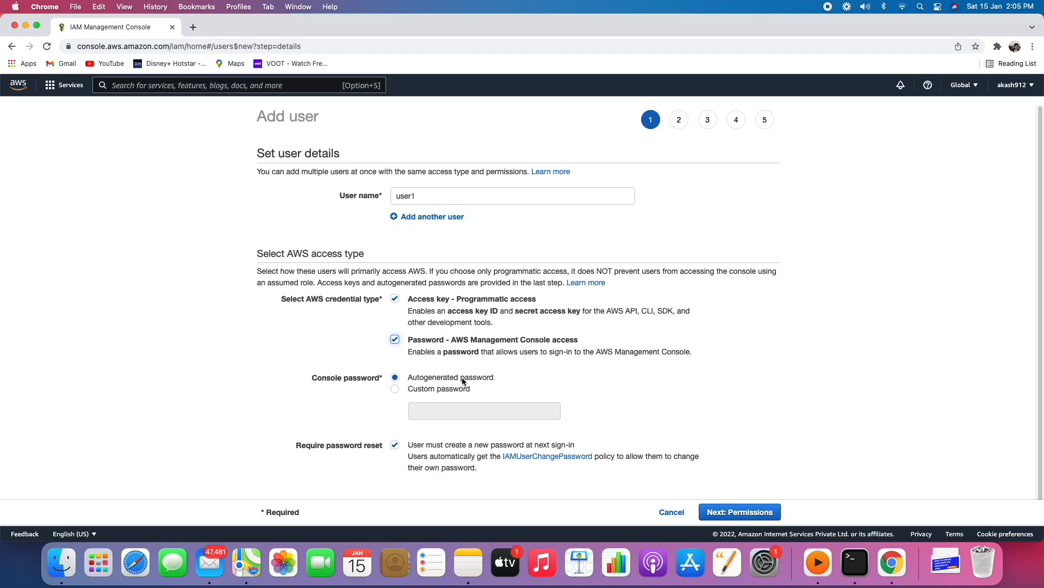
- Set a custom console password for user1, revealing it and editing it to meet the policy
left_click(438, 390)
left_click(428, 407)
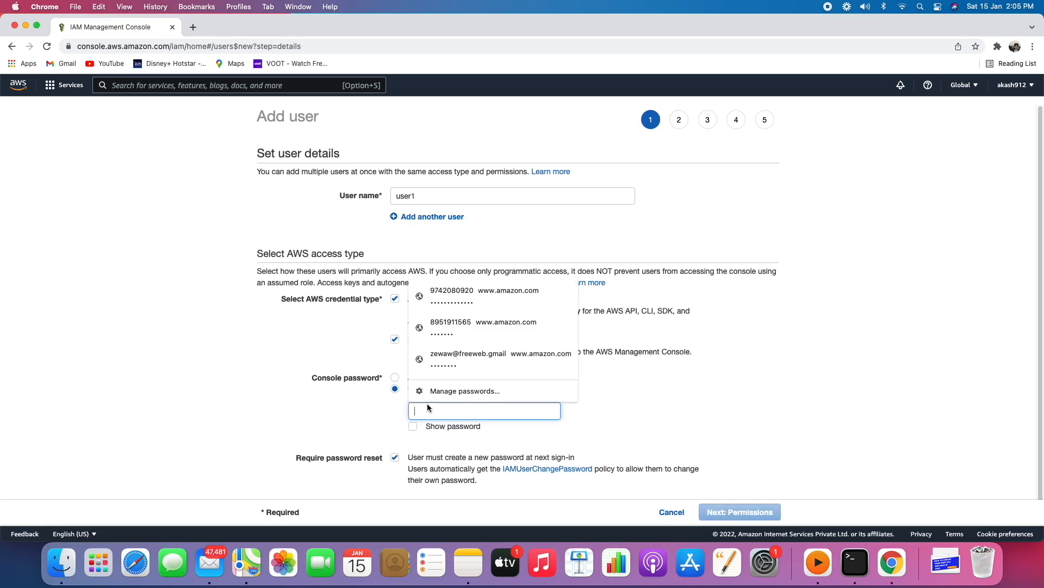
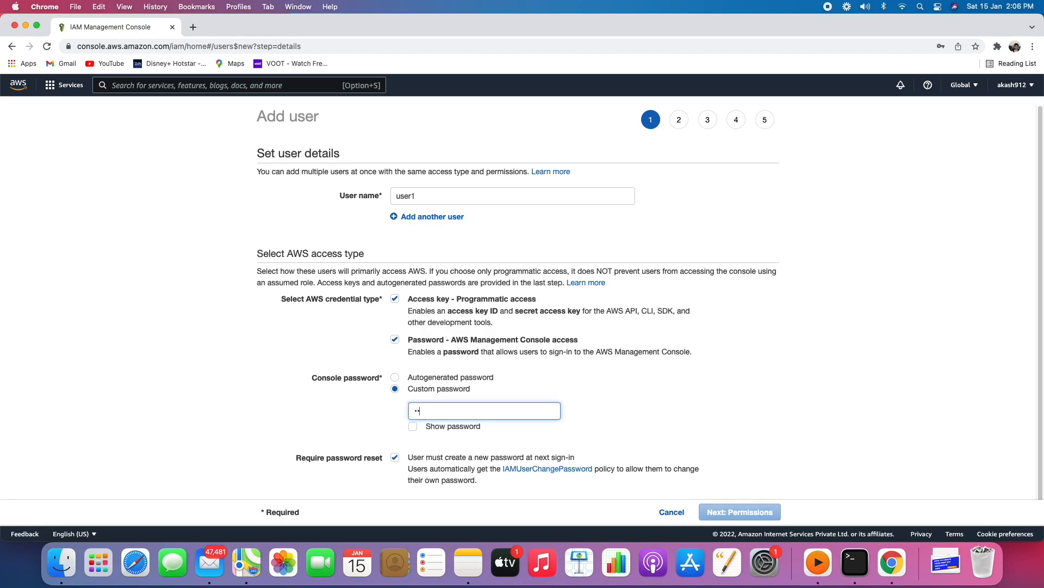
left_click(413, 428)
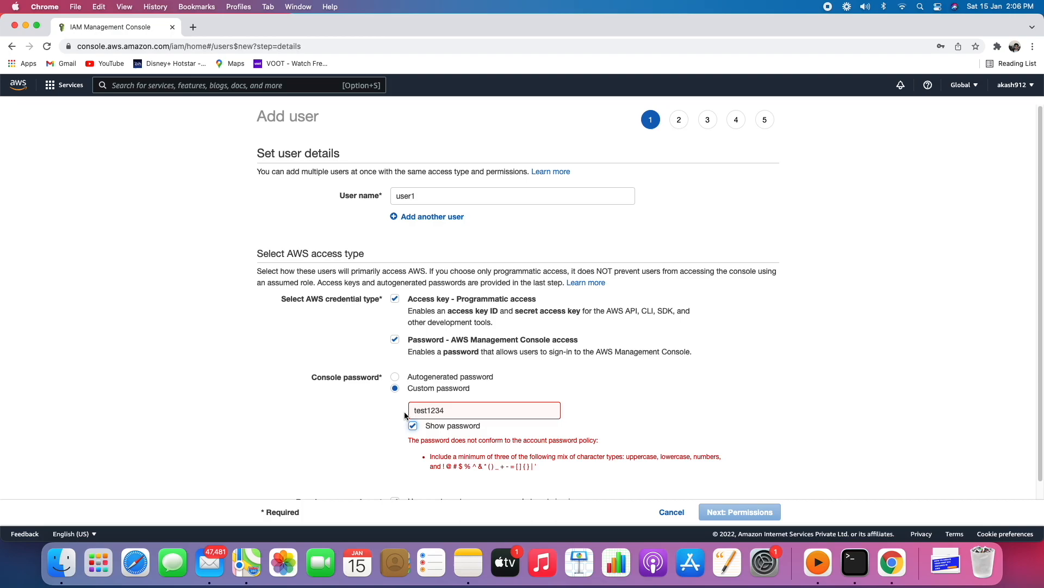
left_click(418, 410)
key("BackSpace")
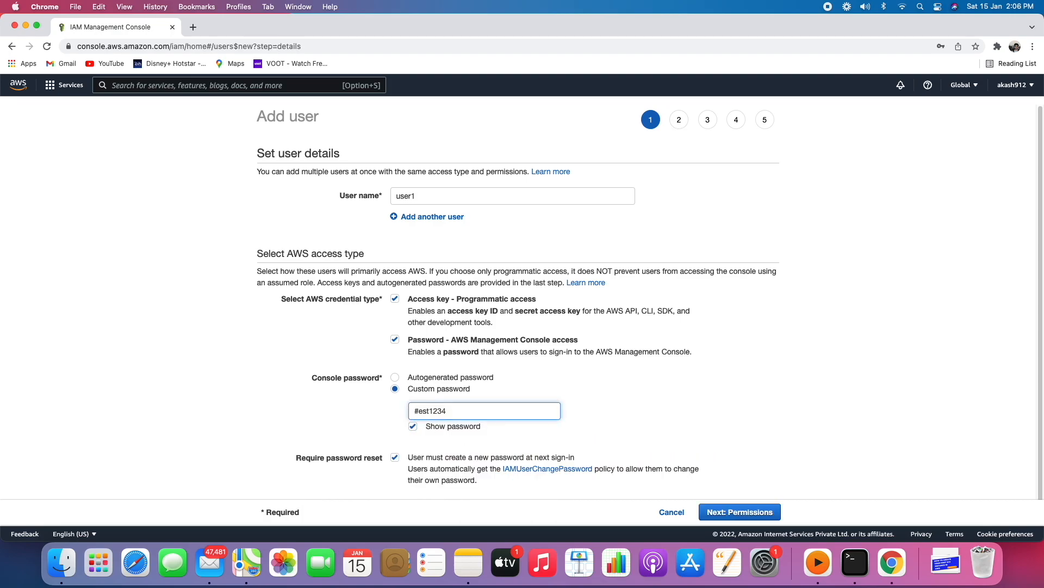
scroll(467, 433, "down", 1)
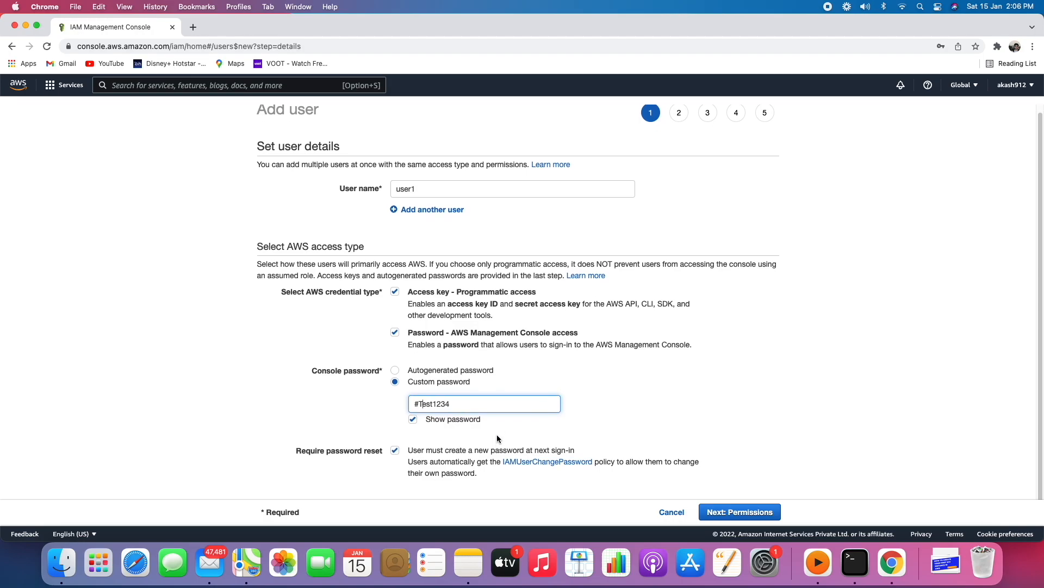
- On the permissions step, create a group 'admin' with the AdministratorAccess policy for user1
left_click(711, 513)
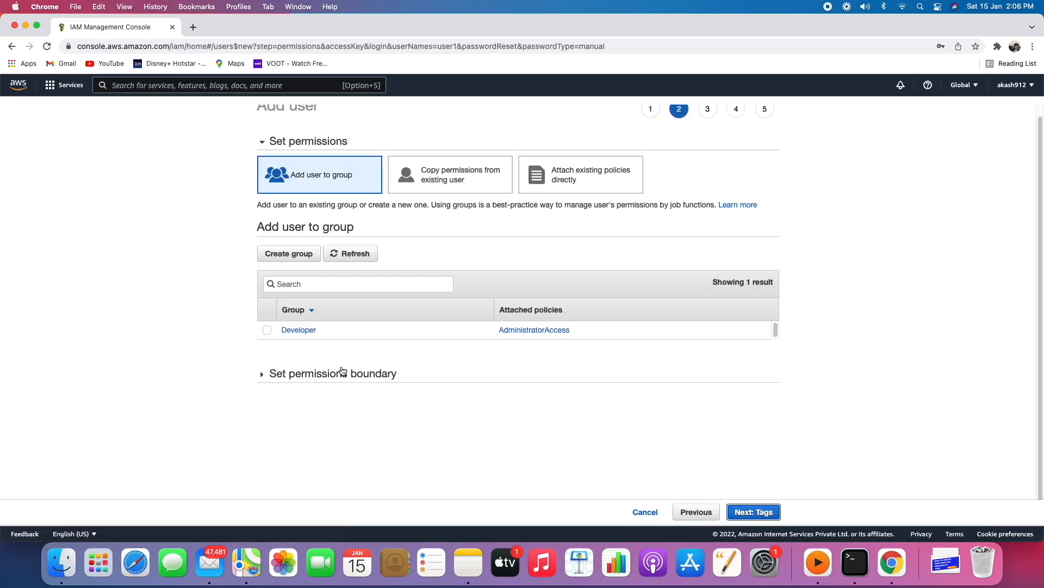
left_click(267, 330)
left_click(267, 330)
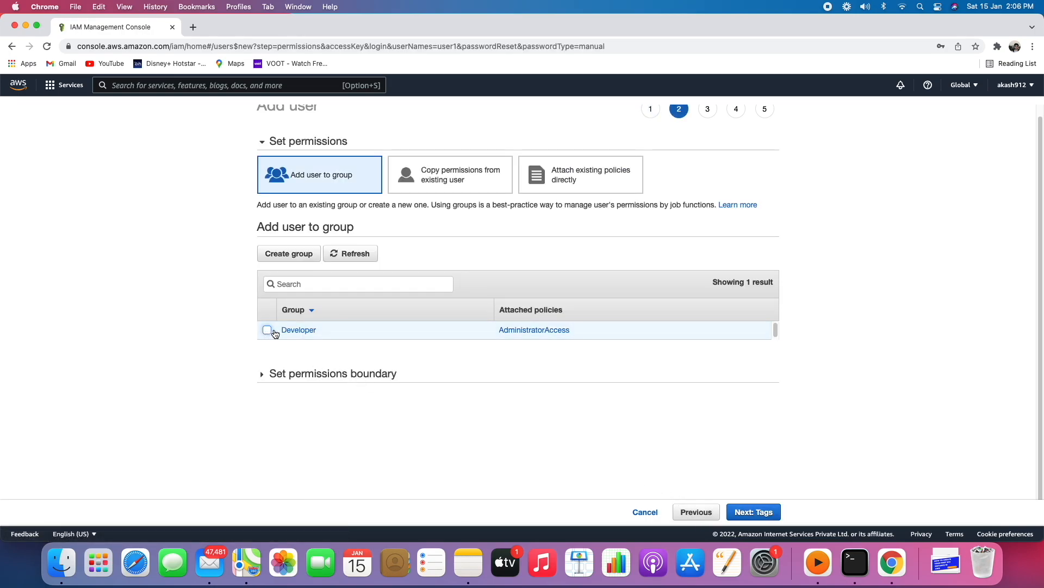
left_click(299, 257)
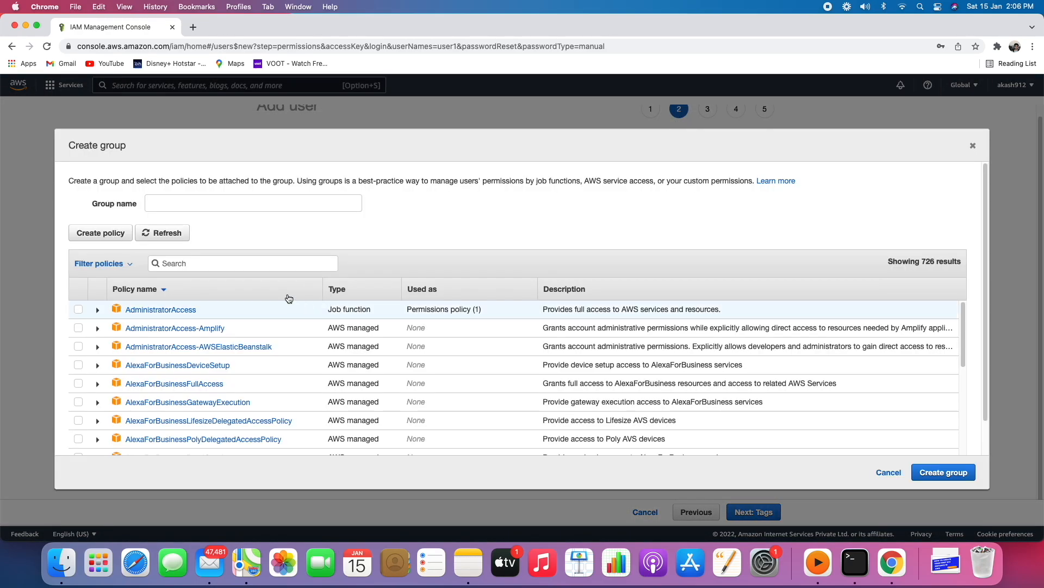
left_click(201, 209)
type("ad")
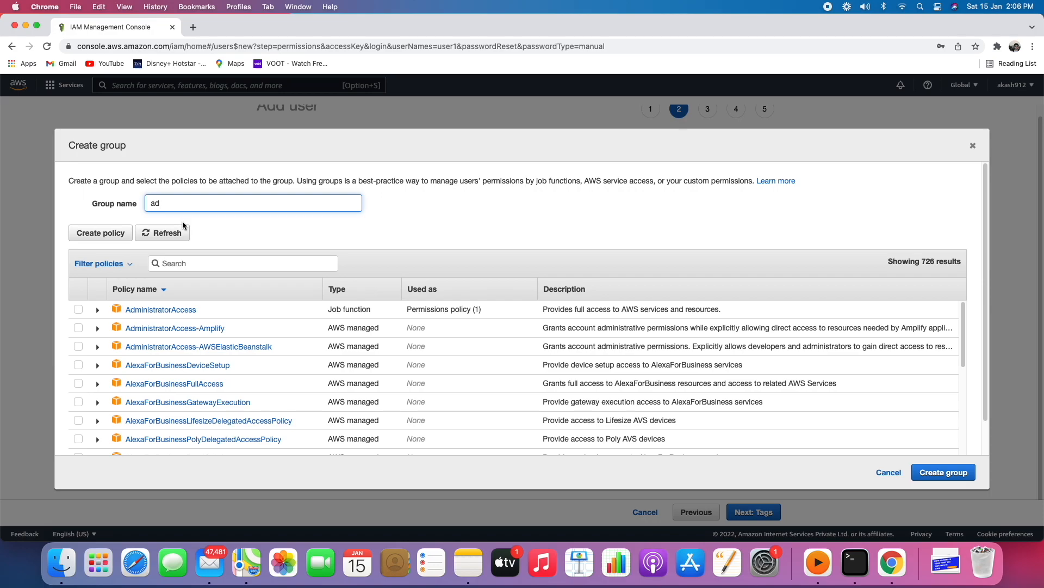
type("min")
left_click(77, 312)
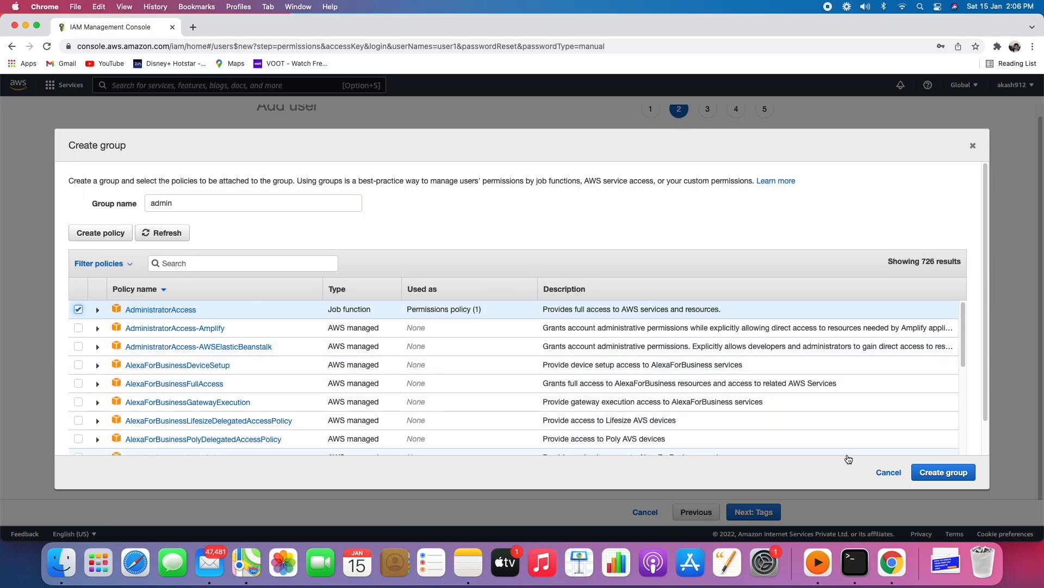
left_click(926, 472)
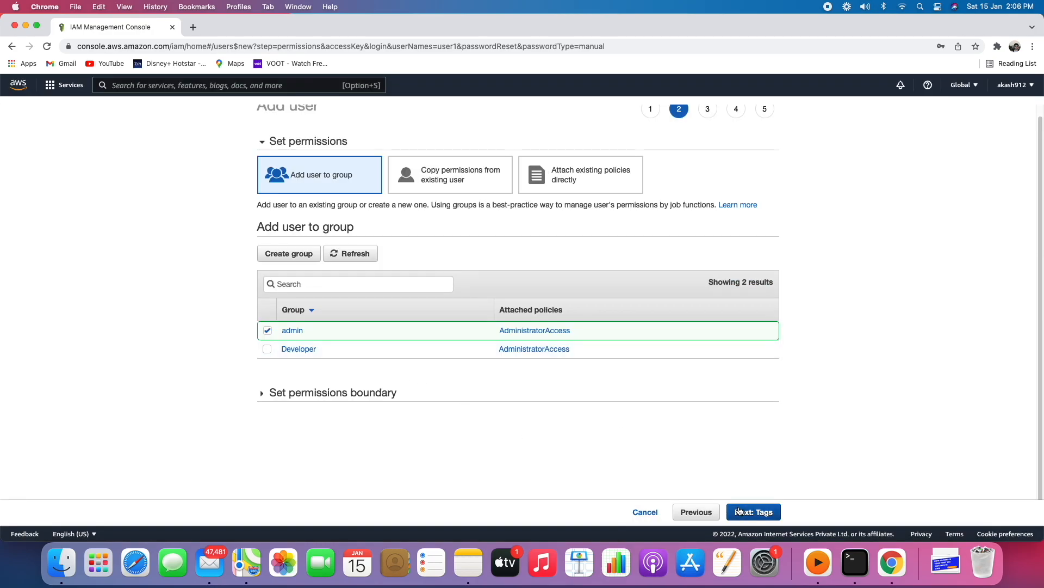
- Add a tag with key 'test' and value 'test' to user1, then continue to review
left_click(739, 510)
type("test")
left_click(512, 223)
type("test")
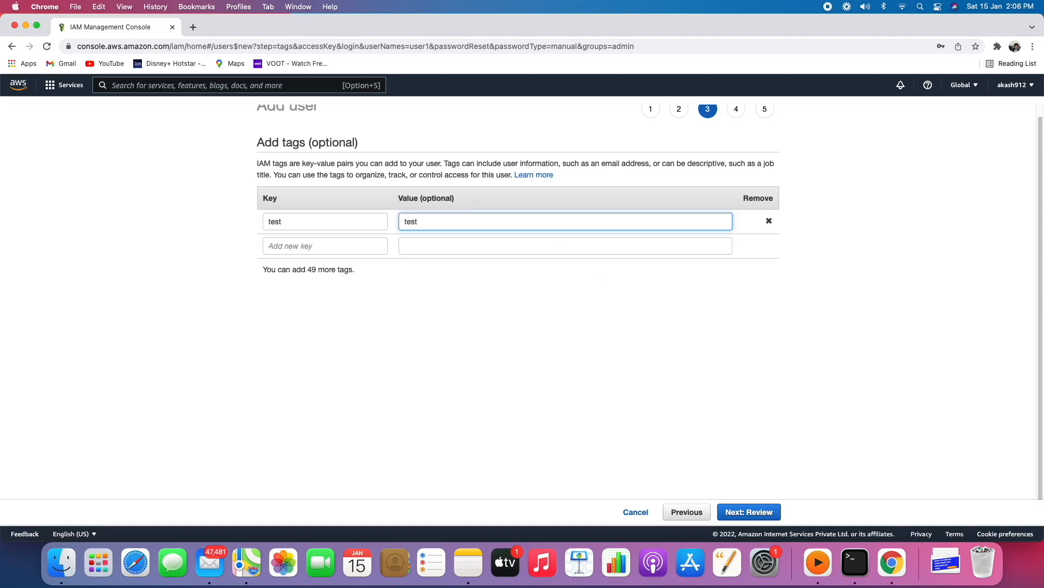
left_click(748, 507)
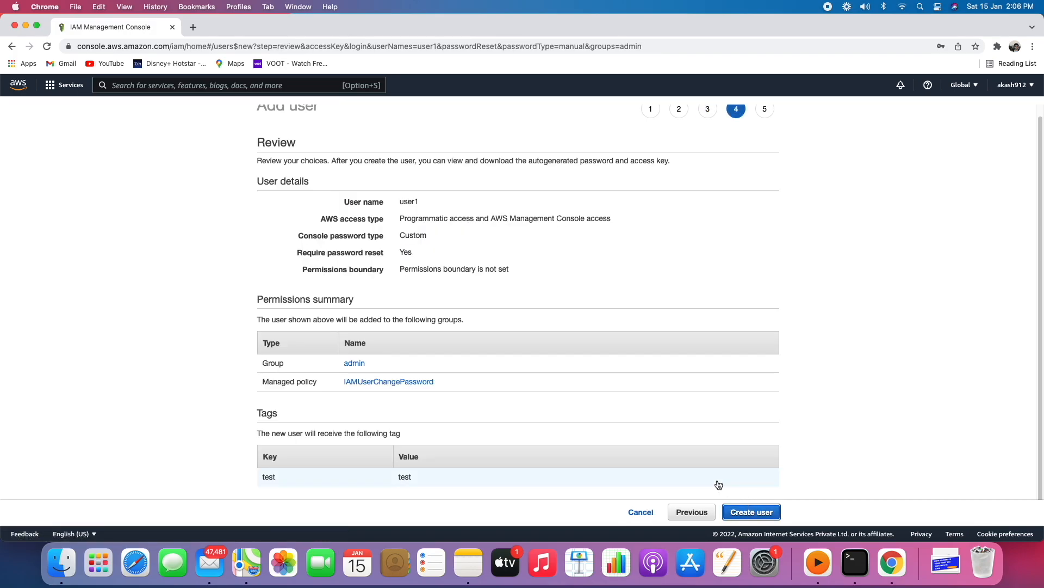
- Create user1 and copy its access key ID
left_click(747, 512)
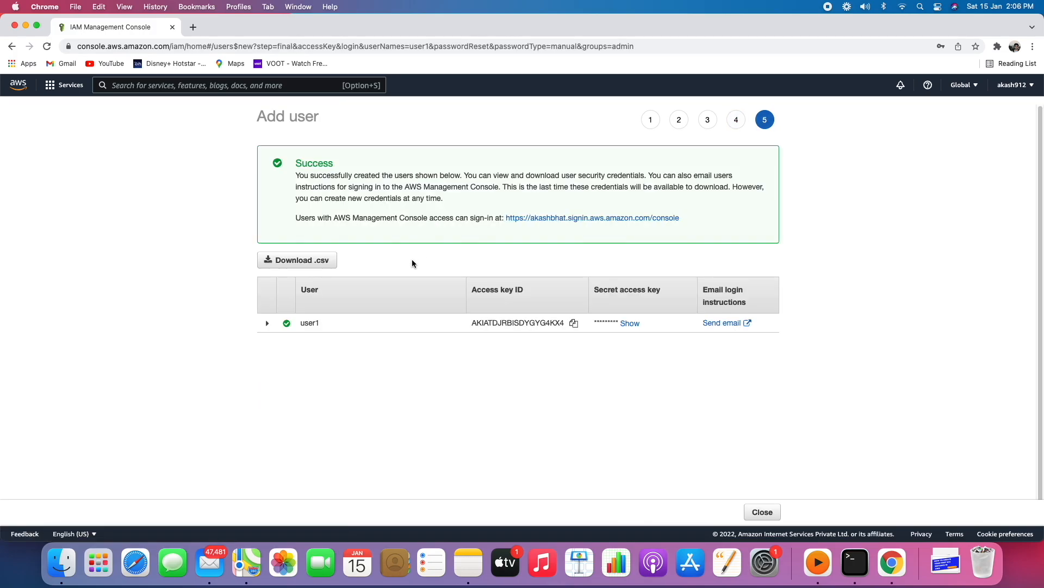
left_click(576, 324)
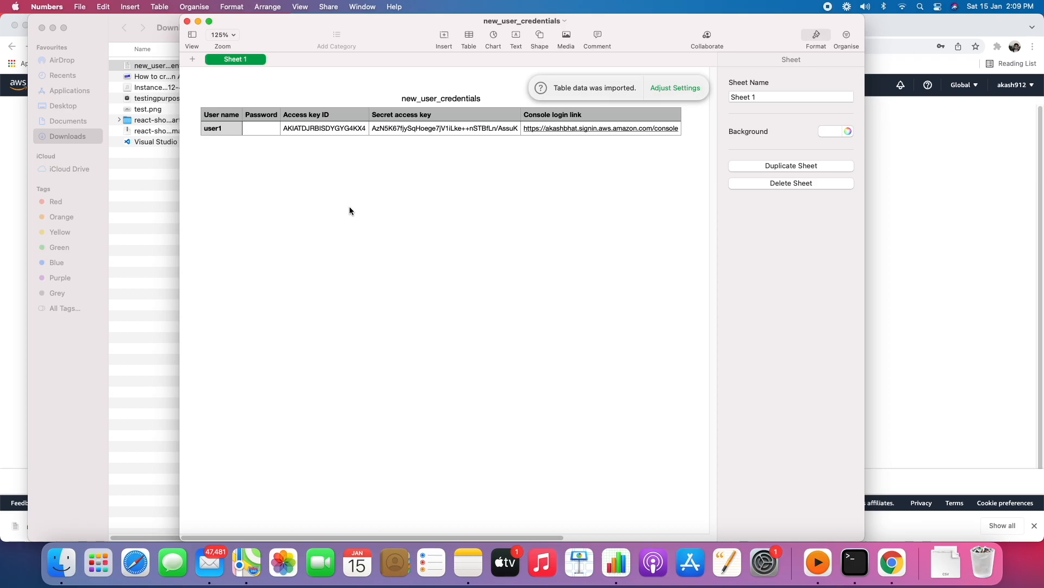
- Follow the console login link in the new_user_credentials sheet to the IAM sign-in page
left_click(591, 129)
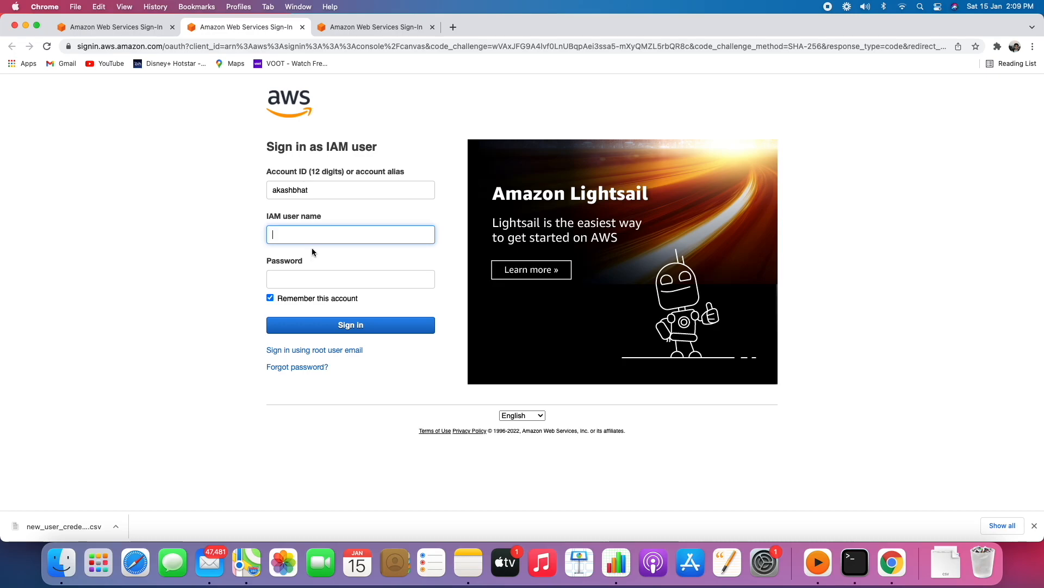
- Sign in with IAM user name user1 and its initial password
type("user1")
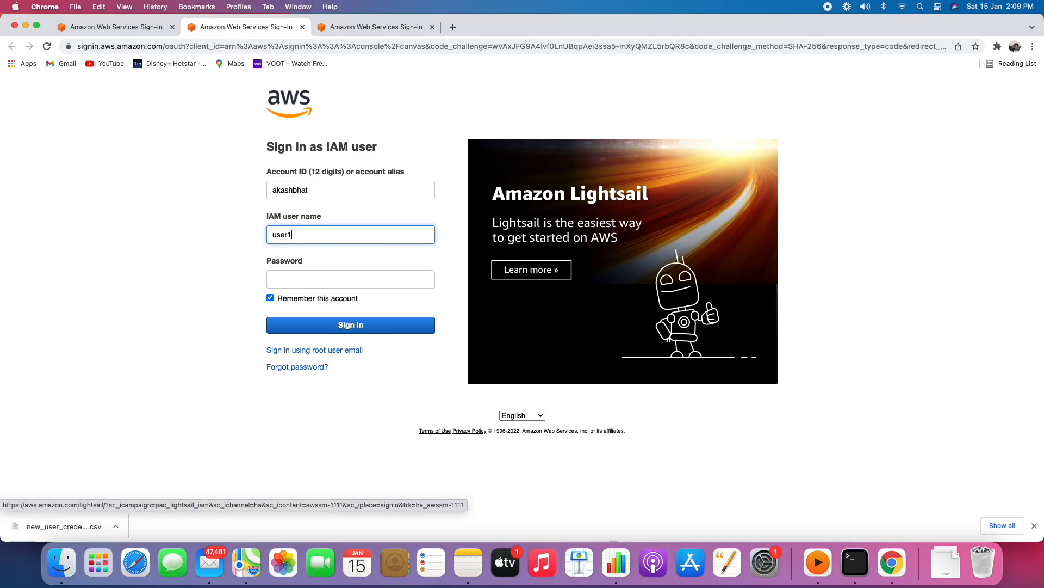
key("Tab")
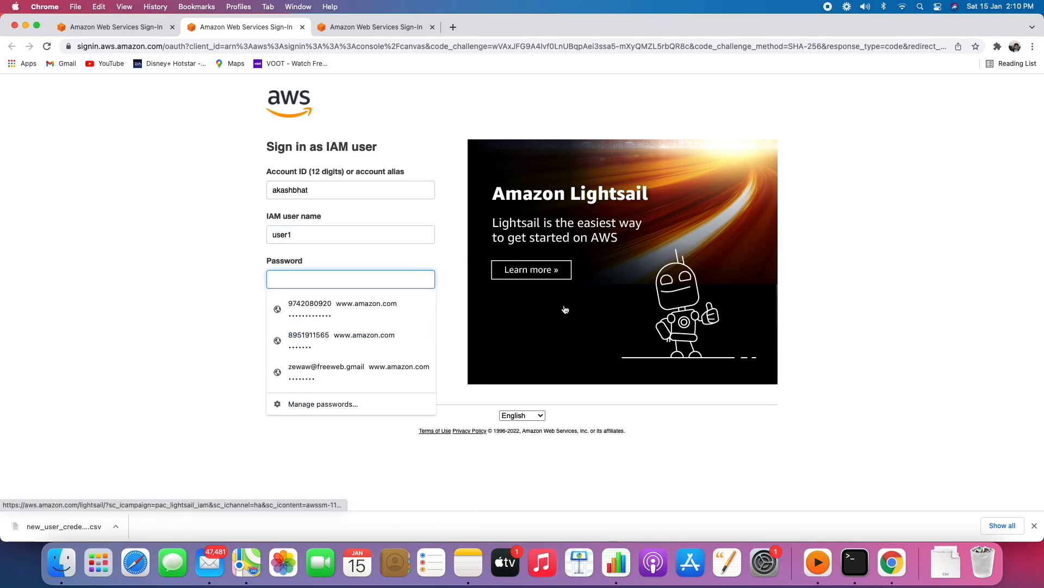
type("********")
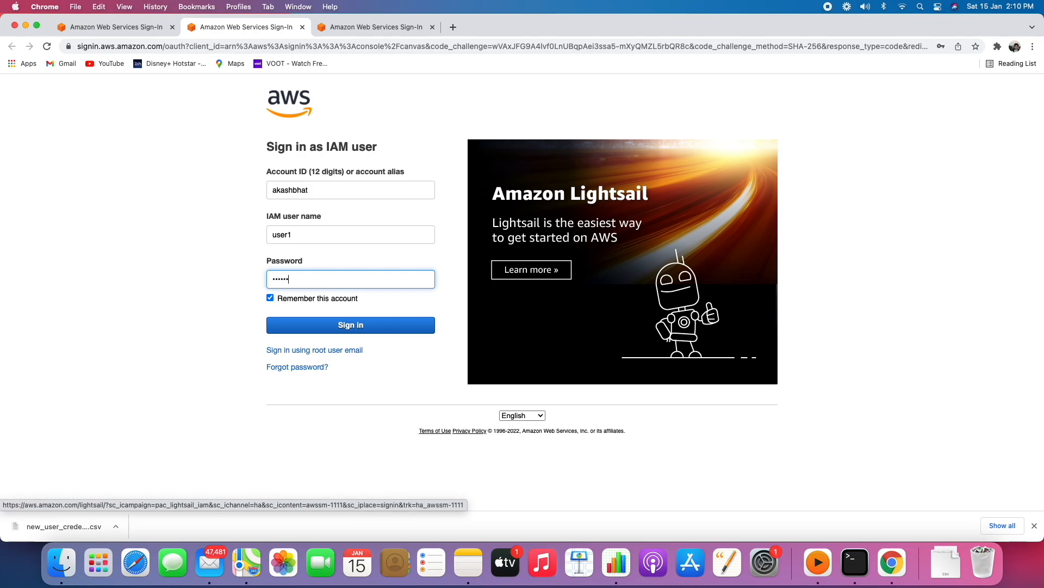
key("Return")
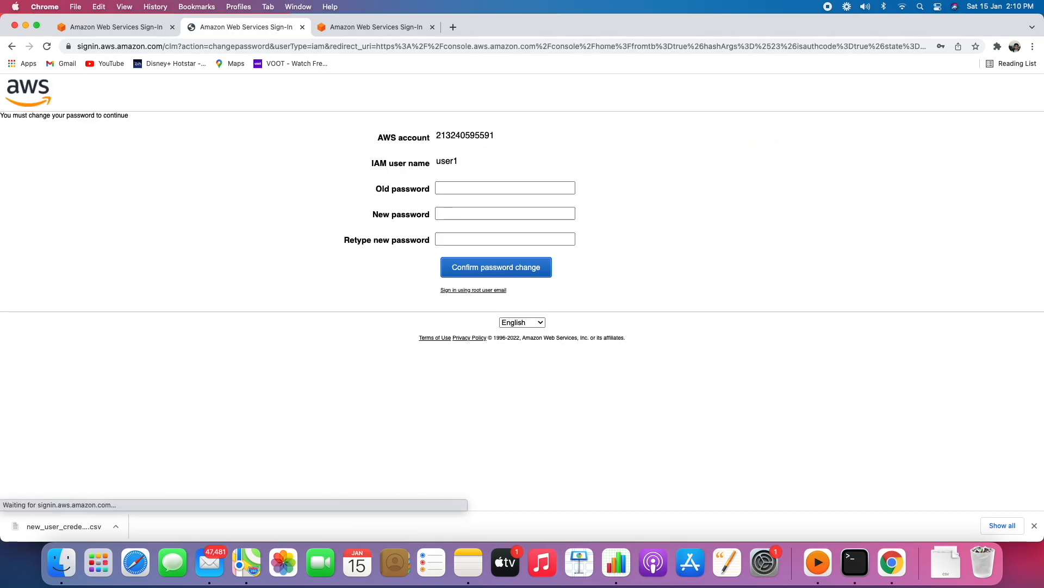
- Enter the old password and the new one twice, correct the old password, and confirm
left_click(512, 188)
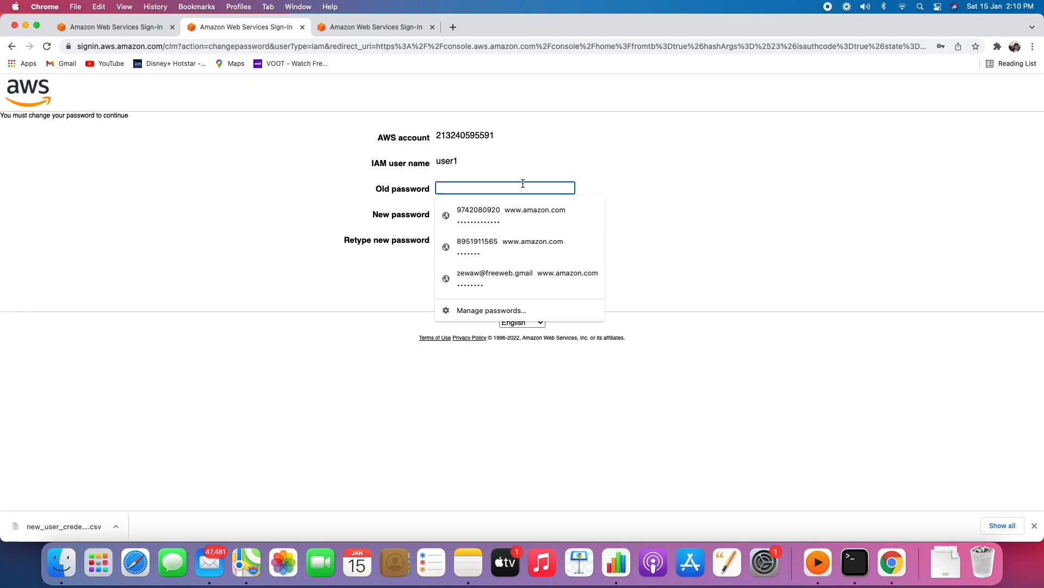
type("**********")
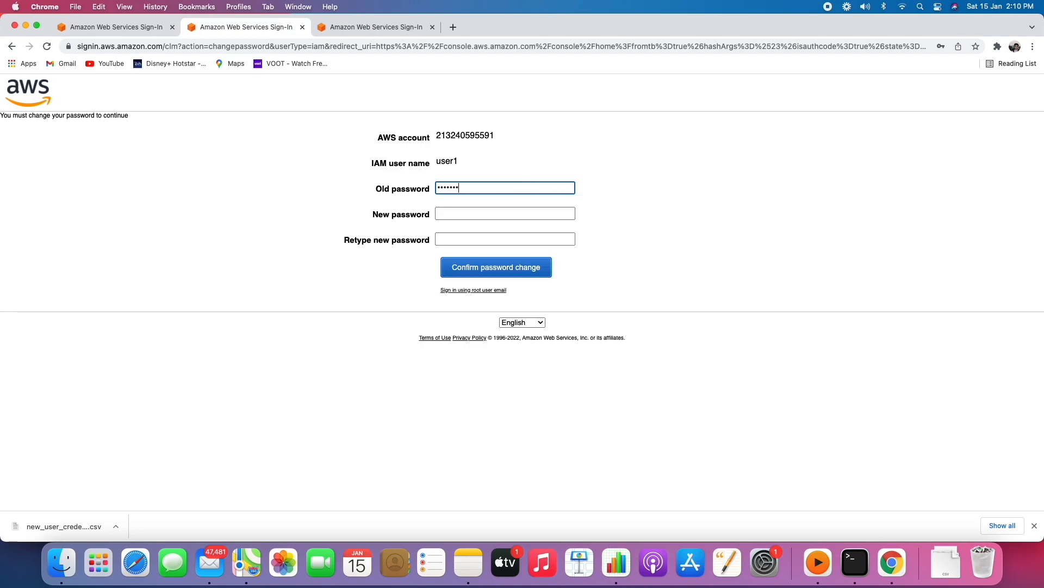
type("***")
left_click(504, 212)
type("*******")
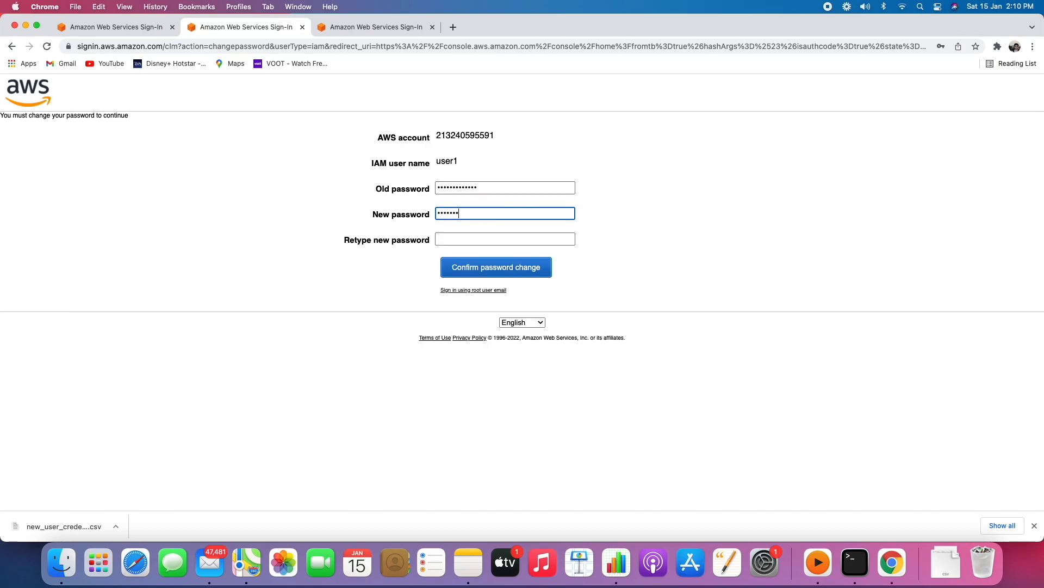
type("******")
left_click(505, 239)
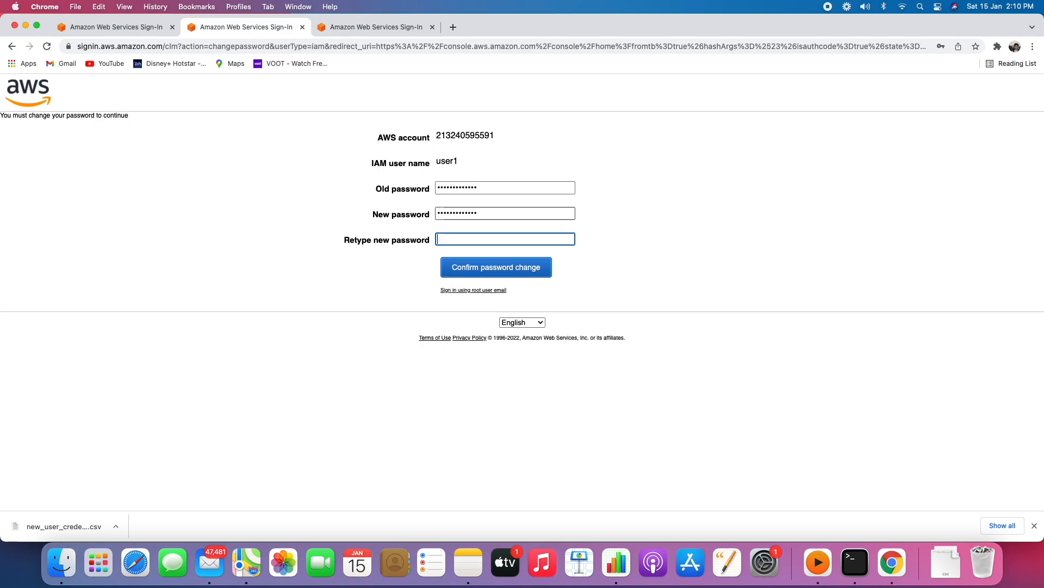
type("*************")
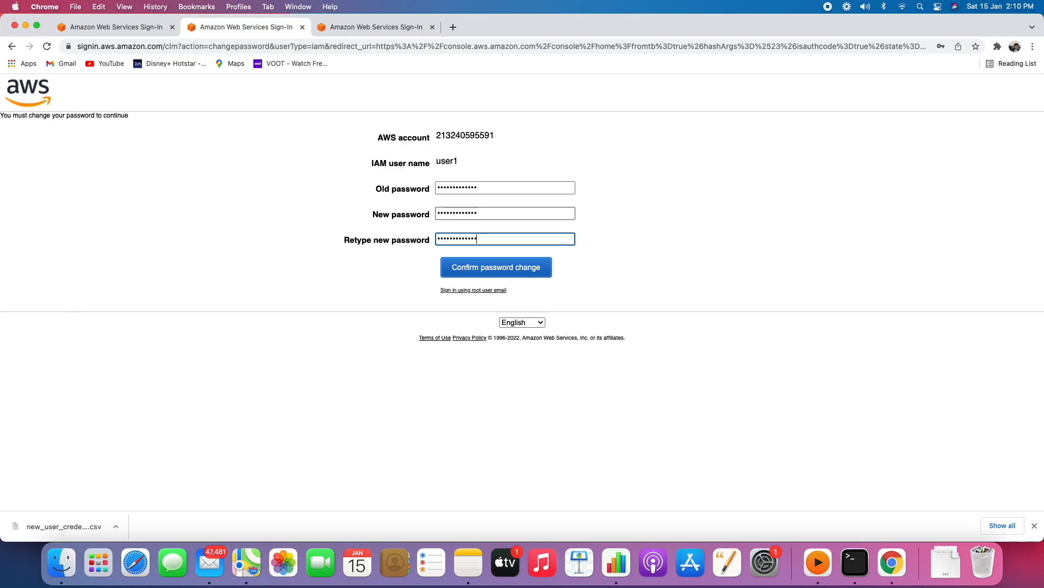
left_click(481, 184)
double_click(481, 185)
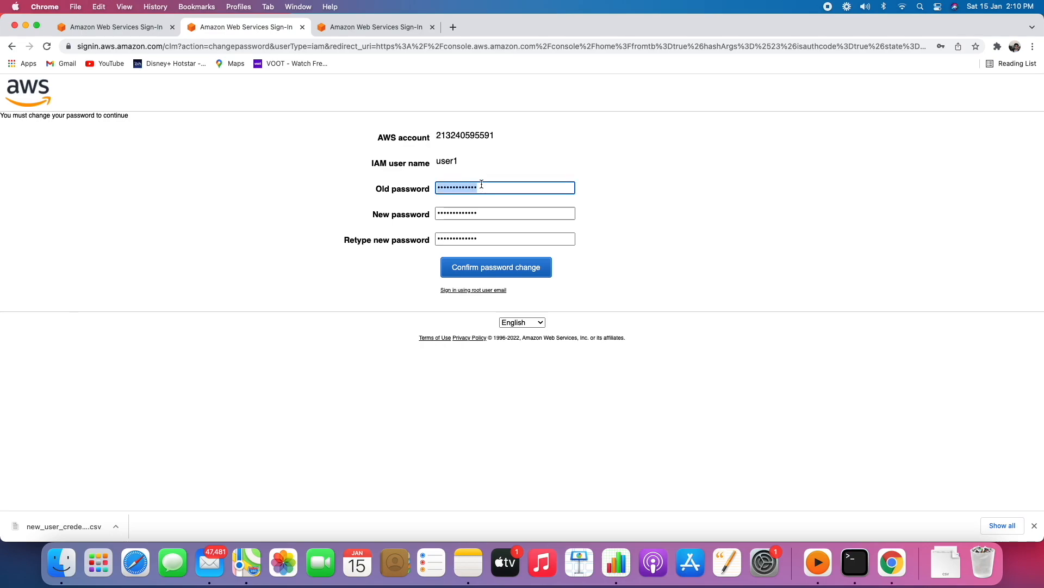
key("BackSpace")
type("****")
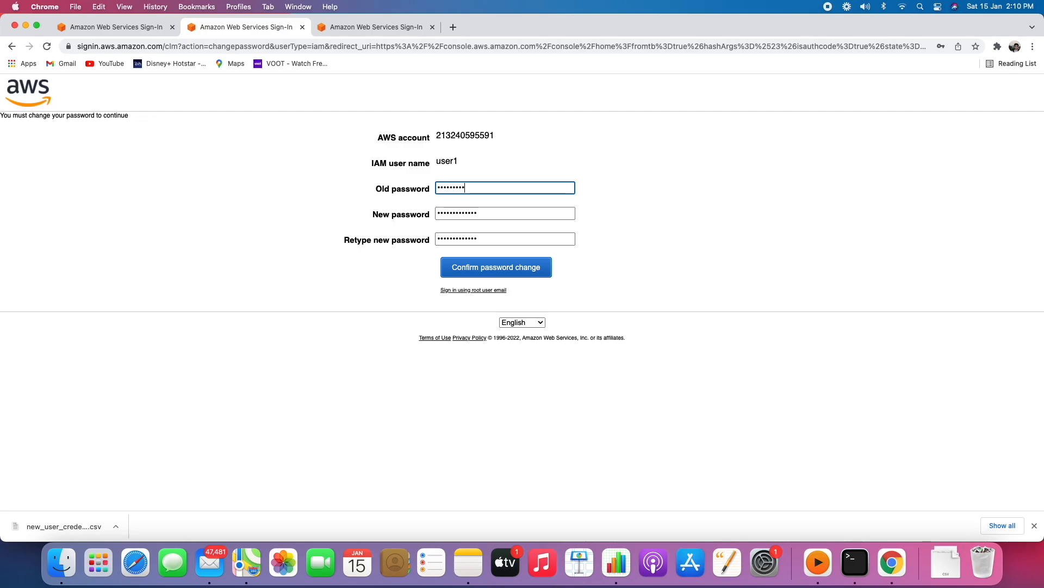
left_click(480, 267)
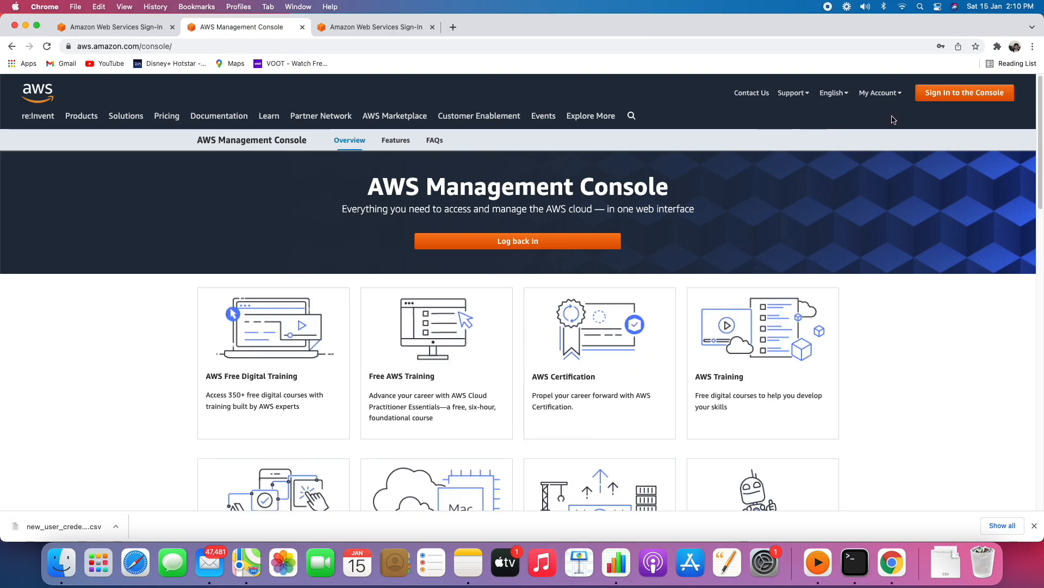
- Return to the IAM user sign-in form via Sign In to the Console
scroll(725, 171, "down", 1)
scroll(724, 170, "up", 1)
left_click(936, 101)
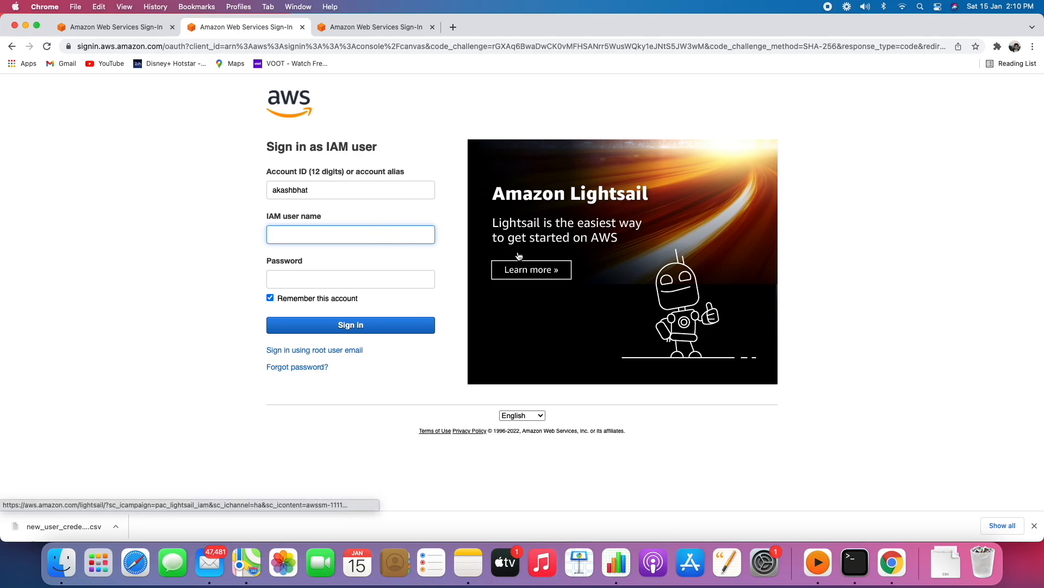
- Sign in with user name user1 and the new password, retyping the mistyped password
type("user1")
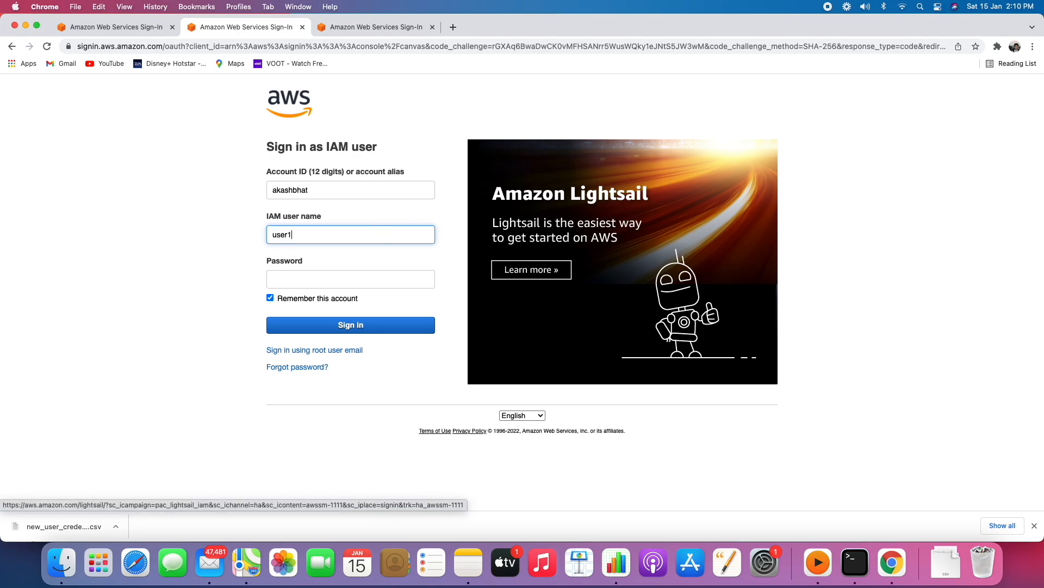
key("Tab")
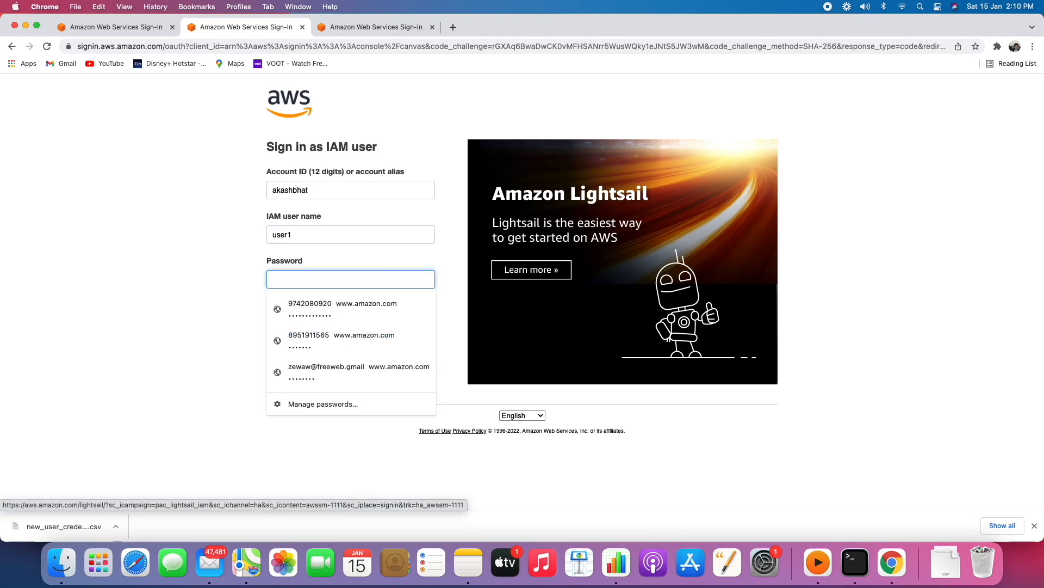
type("*")
key("BackSpace")
type("**")
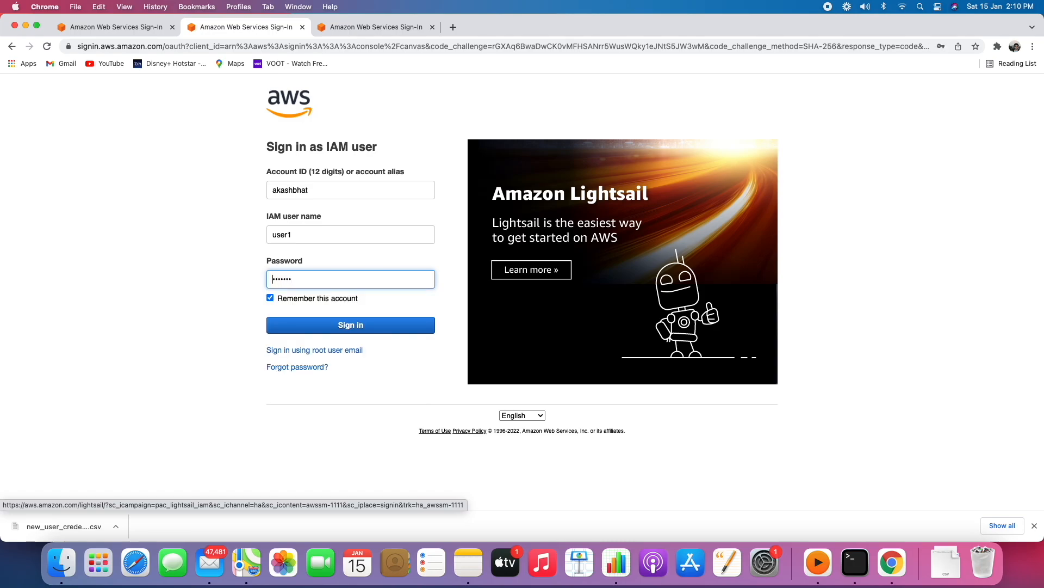
key("super+a")
type("*")
key("Return")
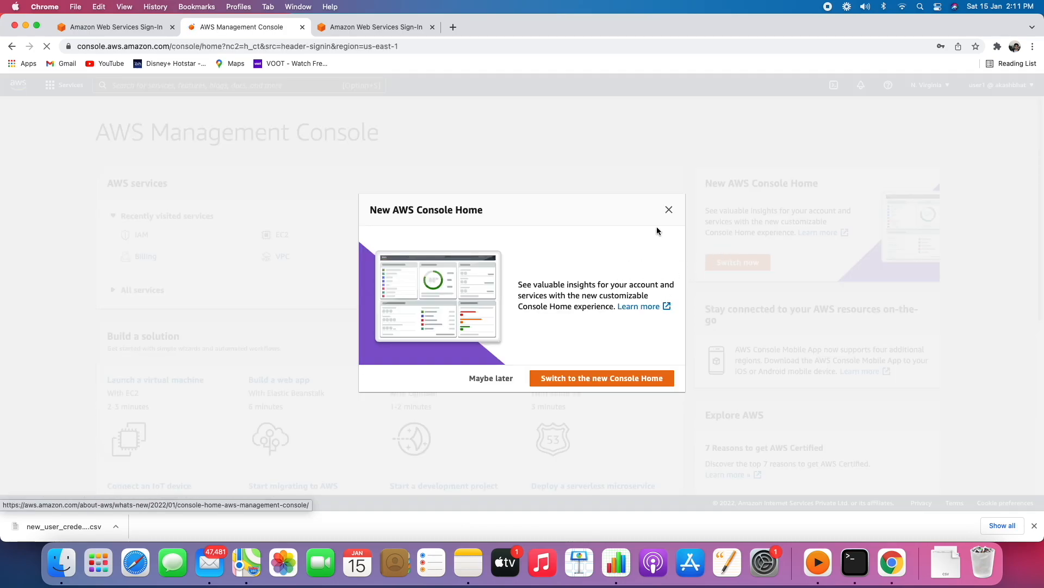
- Close the New AWS Console Home popup and confirm in the account menu that user1 is signed in
left_click(667, 211)
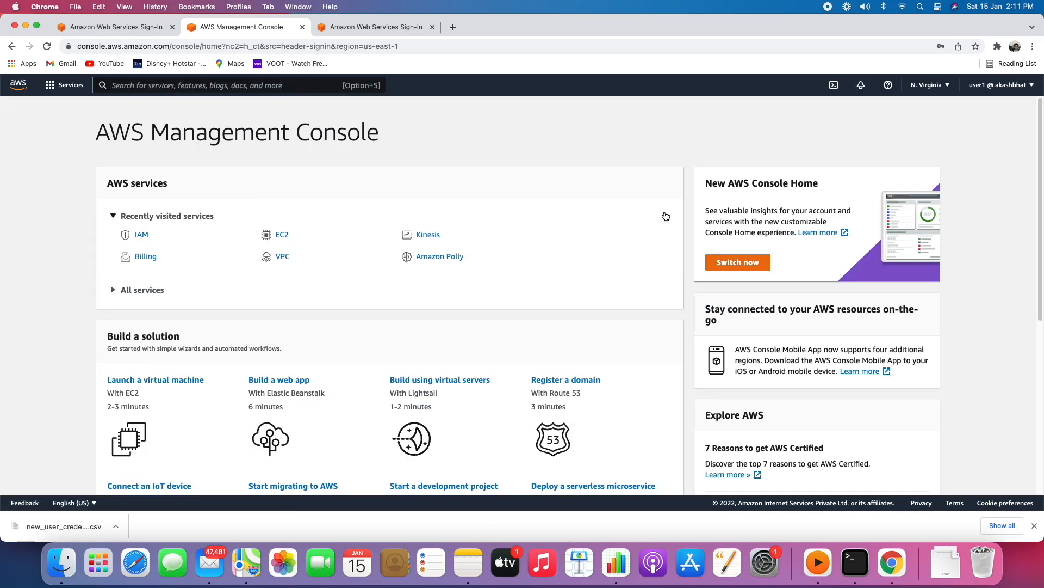
left_click(975, 87)
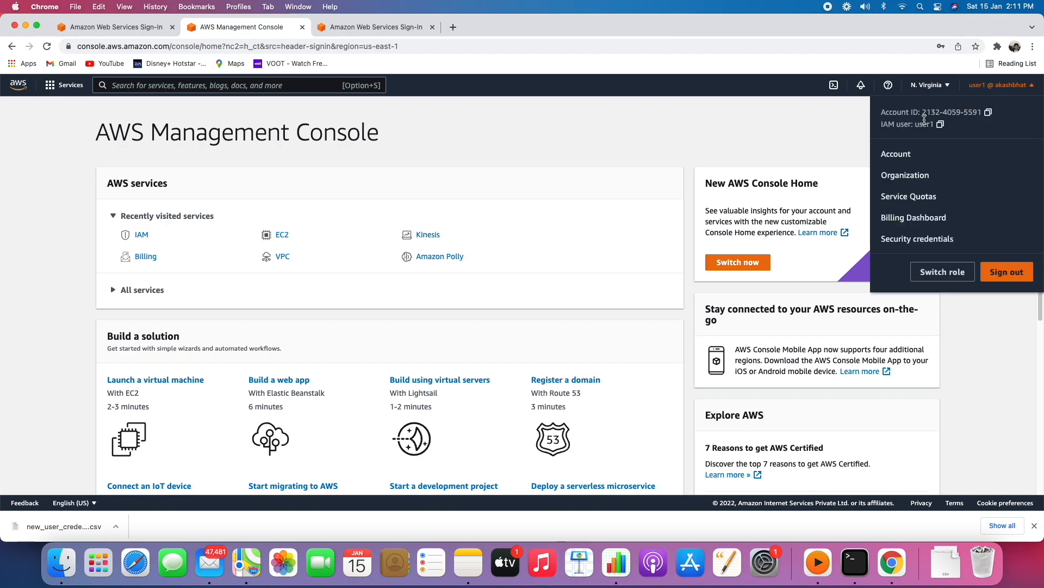
left_click(733, 163)
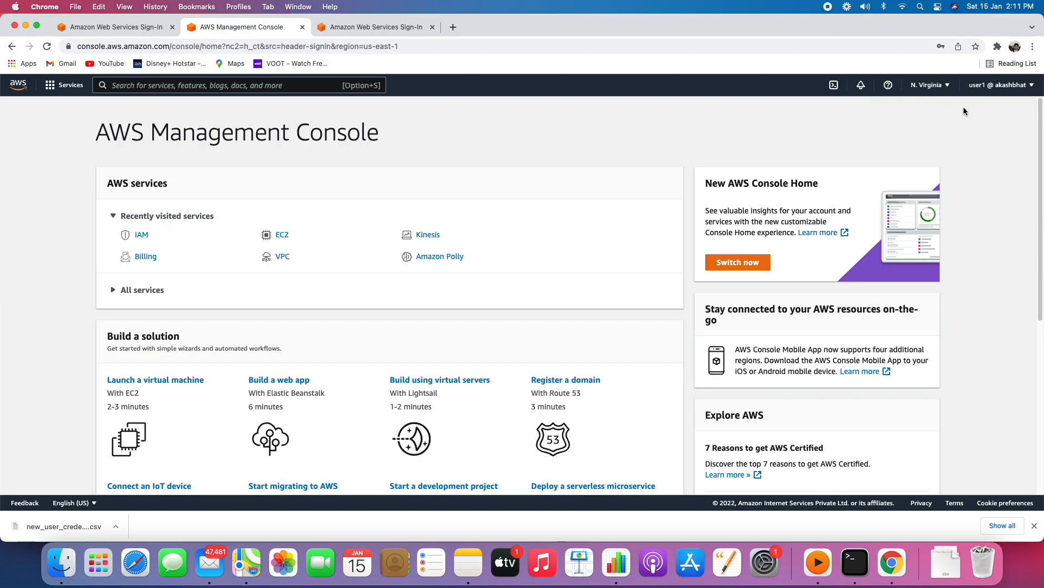